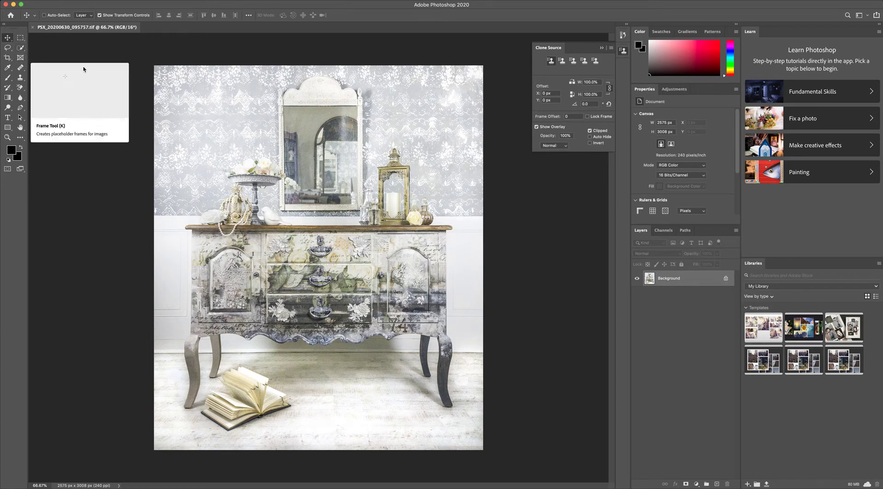
Select the Quick Selection tool in the toolbar
left_click(21, 48)
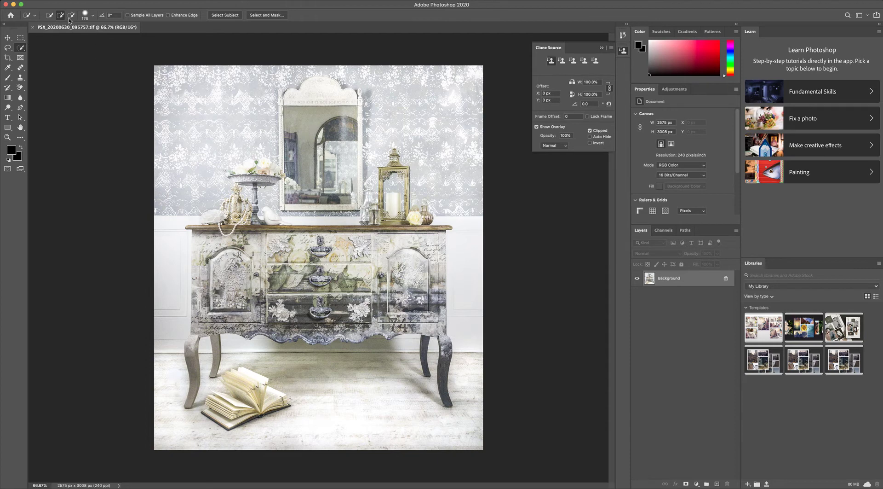
Set the Quick Selection brush size to 81 px
left_click(92, 17)
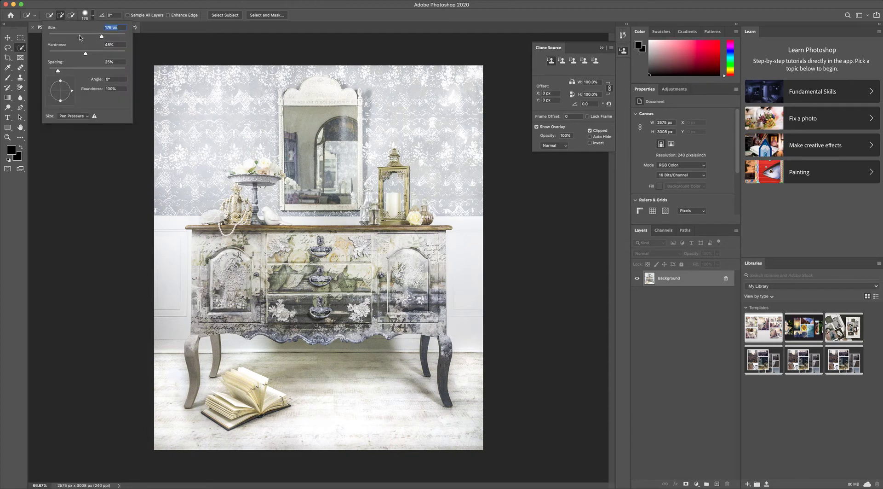
left_click(79, 35)
left_click(309, 125)
Paint over the mirror glass, holding Alt to subtract any overspill onto the frame
left_click(310, 126)
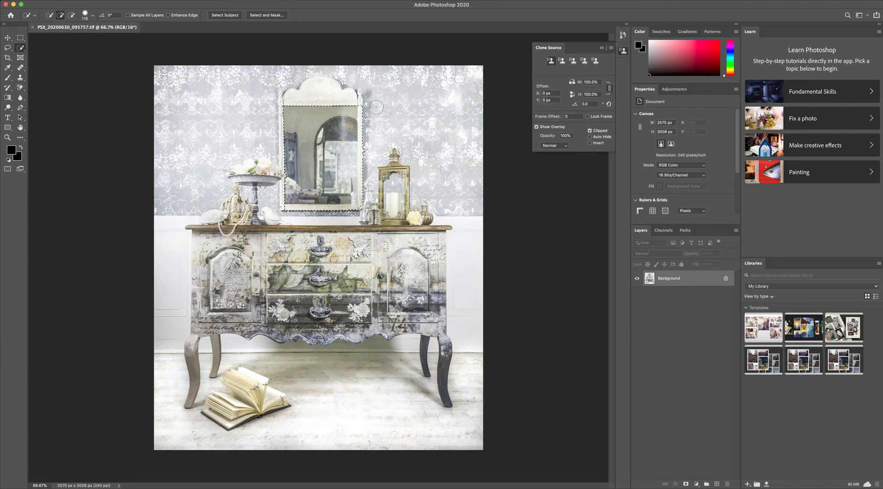
key("alt")
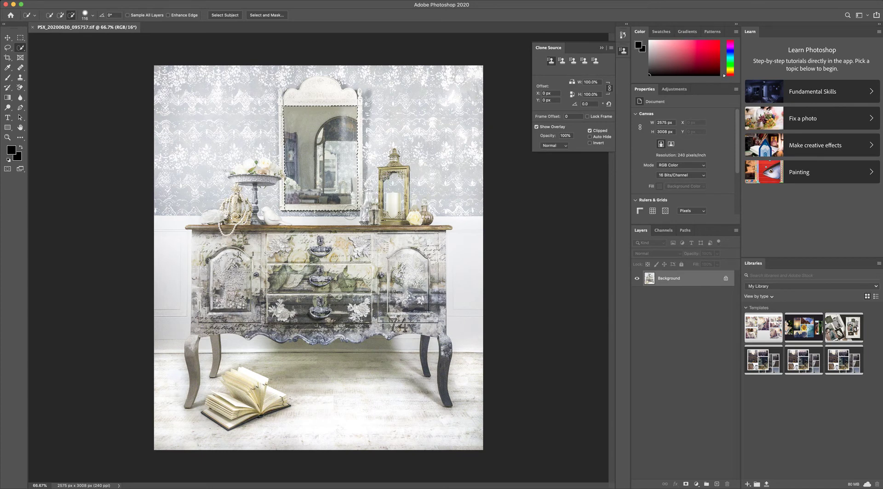
key("alt")
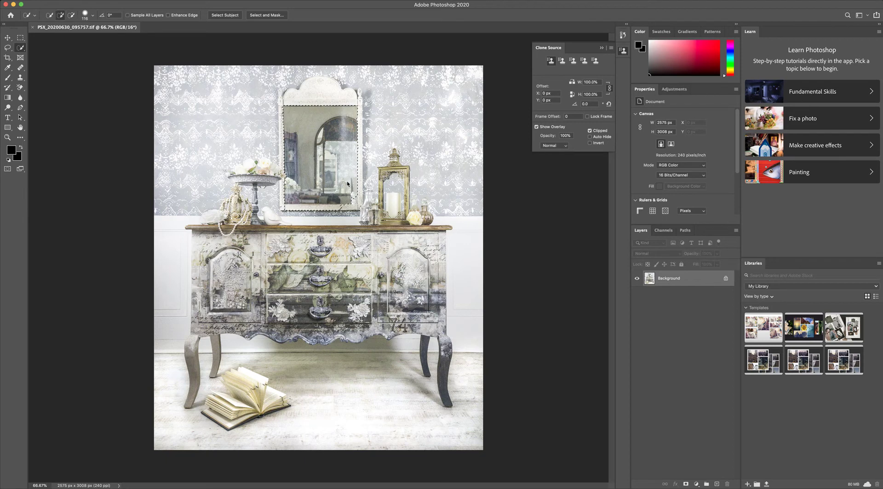
key("alt")
key("alt")
key("alt")
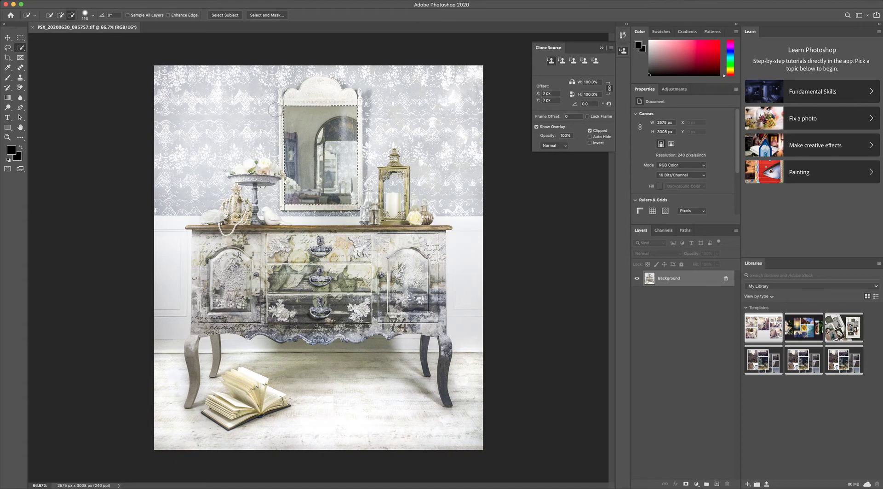
key("alt")
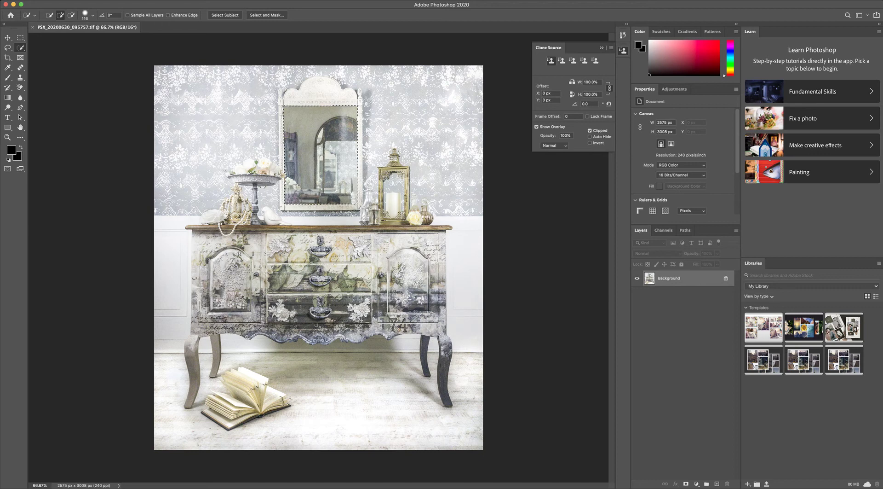
key("alt")
key("alt")
key("alt")
key("alt")
key("alt")
key("alt")
Adjust the selection at the mirror's top edge, then shrink the brush to 39 px and zoom in
left_click_drag(352, 117, 311, 90)
left_click(86, 15)
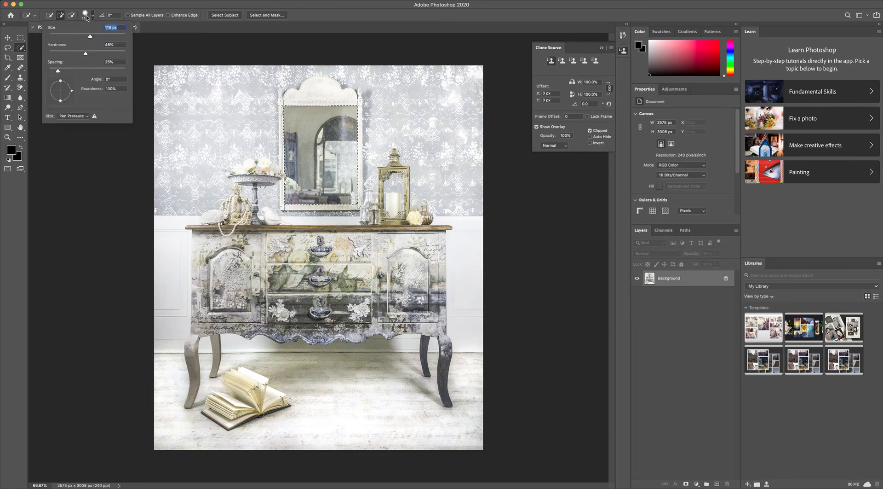
left_click(63, 36)
key("Return")
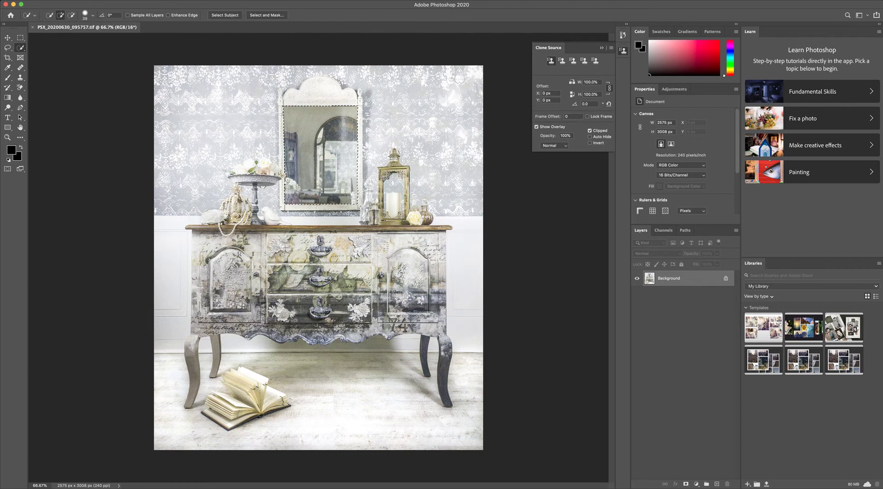
scroll(318, 257, "up", 3)
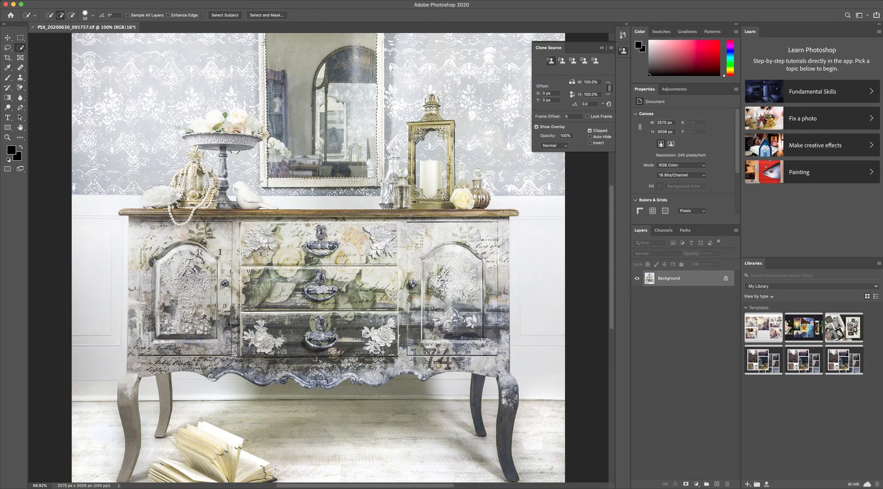
Alt-paint along the mirror frame to trim the selection off the frame's right edge
key("alt")
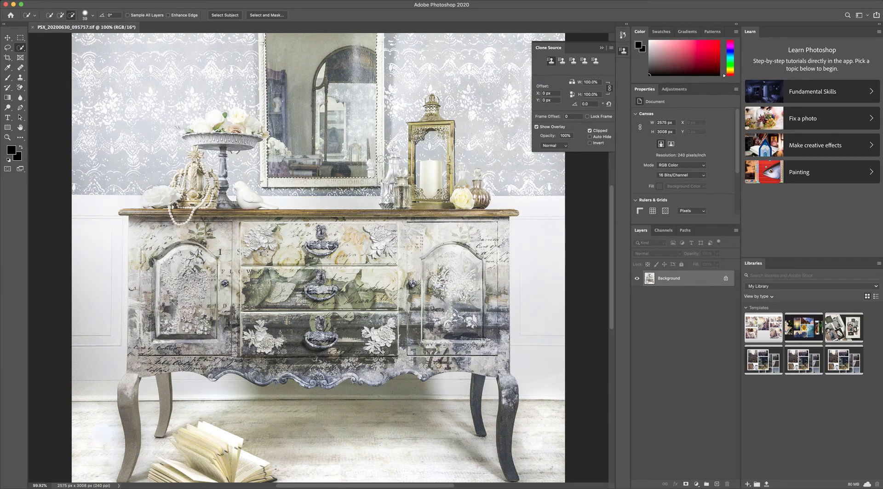
left_click_drag(381, 159, 373, 98)
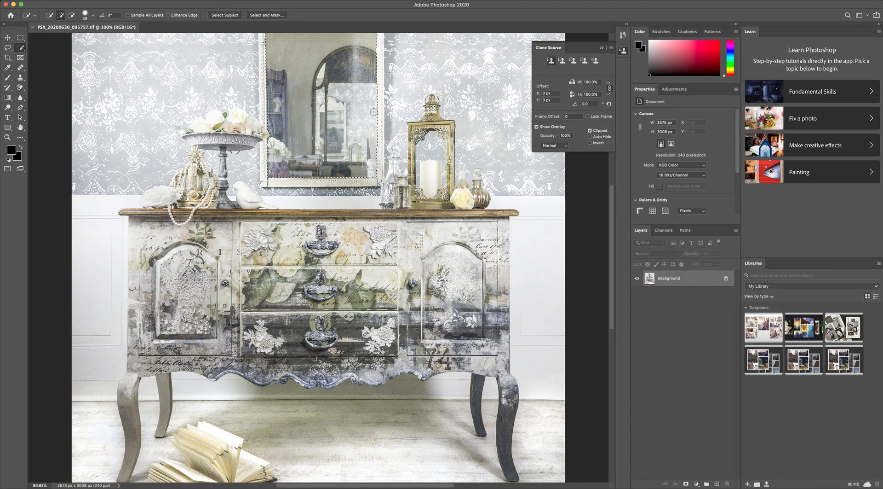
key("alt")
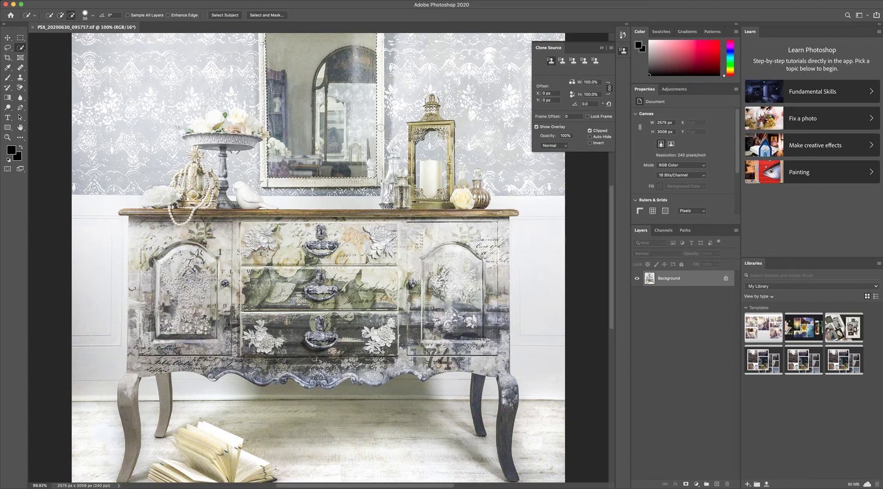
key("alt")
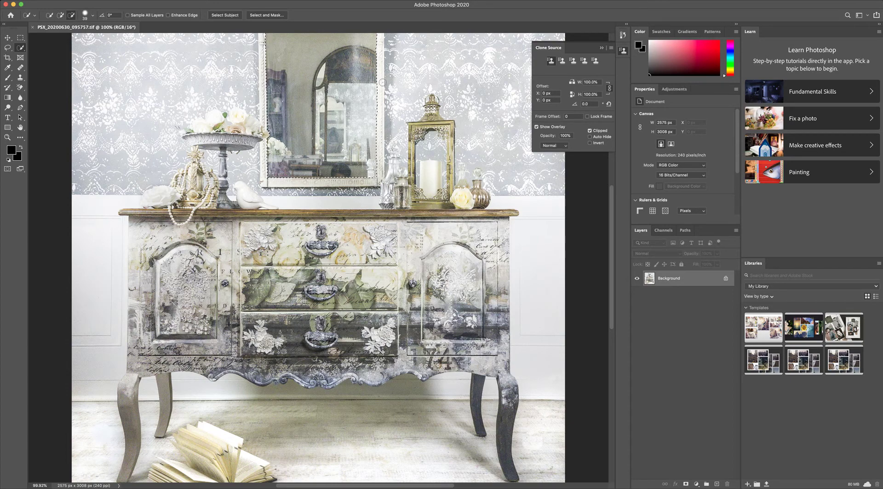
key("alt")
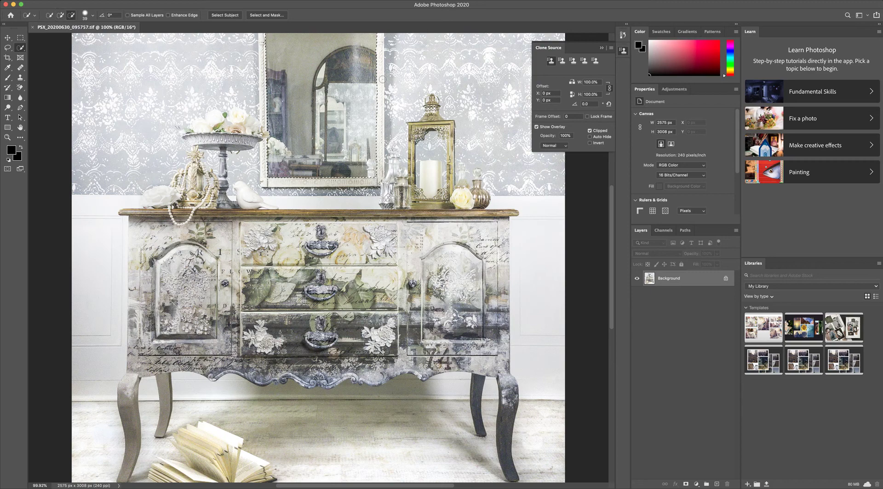
key("alt")
key("alt")
key("alt")
key("alt")
key("alt")
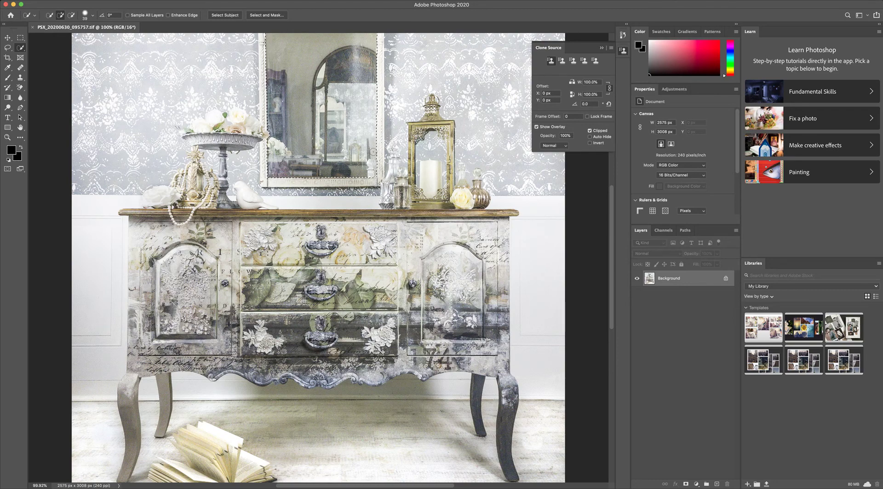
key("alt")
key("alt")
key("alt")
key("alt")
Refine the mirror-glass selection near the bottom edge, trimming frame slivers and adding missed glass
scroll(355, 107, "up", 5)
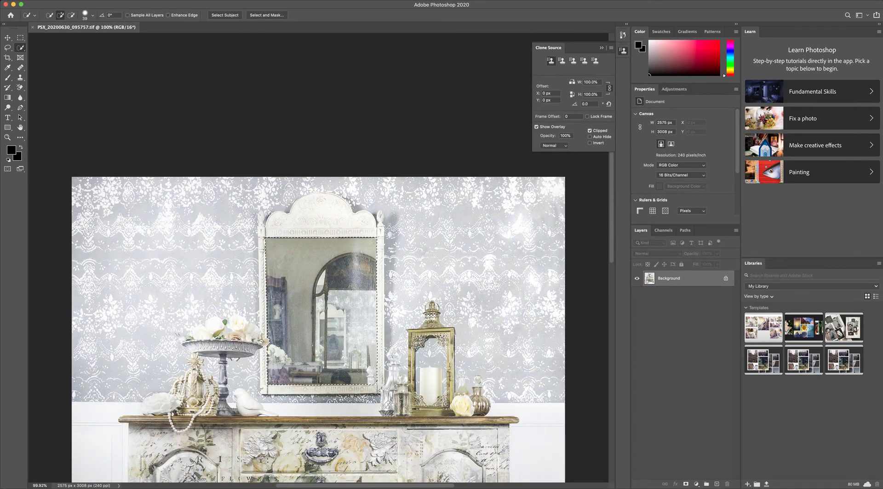
scroll(297, 284, "down", 4)
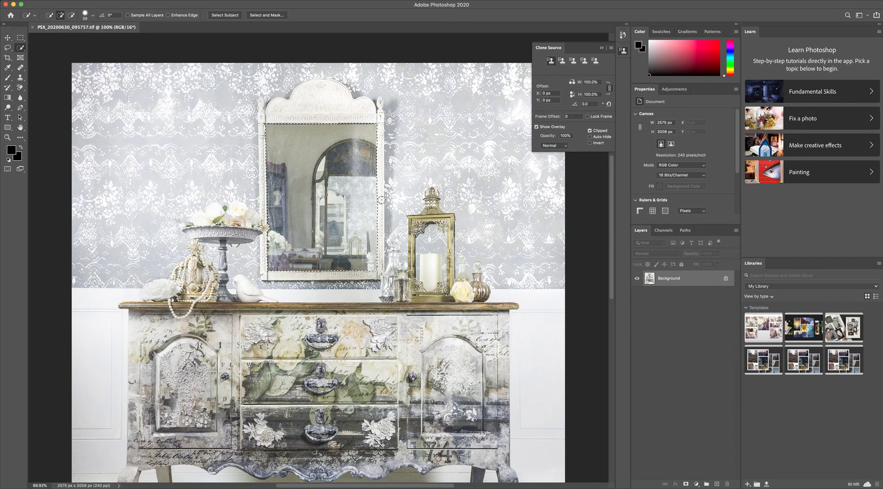
left_click(381, 199, "alt")
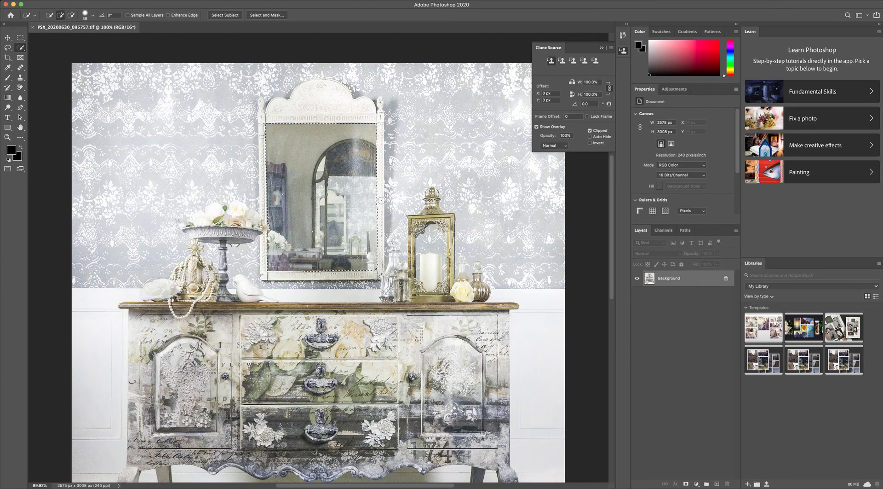
key("alt")
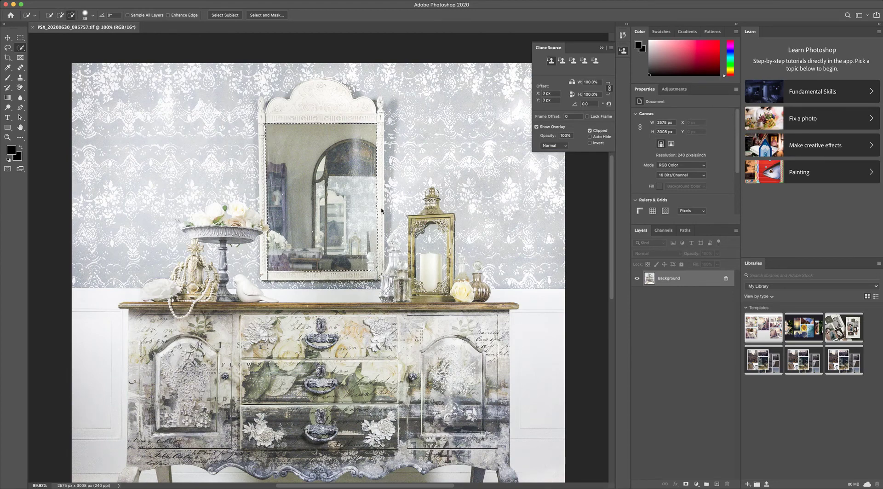
left_click(383, 268, "alt")
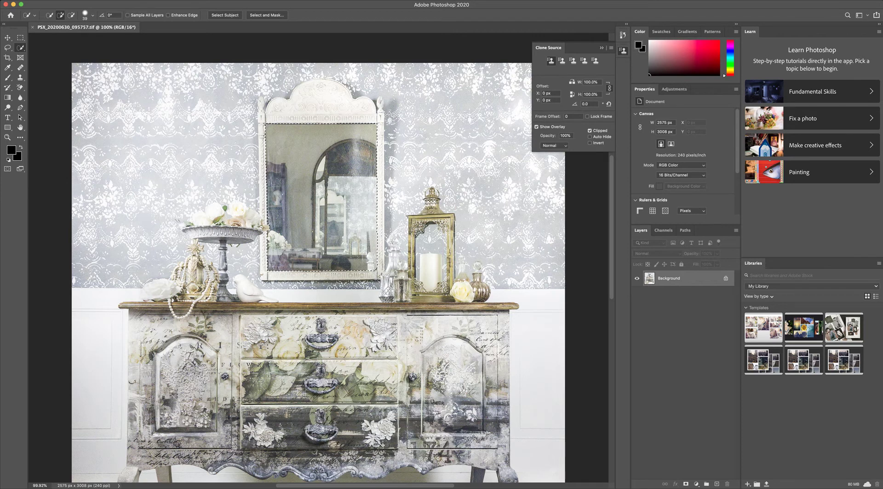
key("alt")
left_click(380, 265, "alt")
Convert the Background into Layer 0 and delete the selected mirror glass to make it transparent
double_click(689, 280)
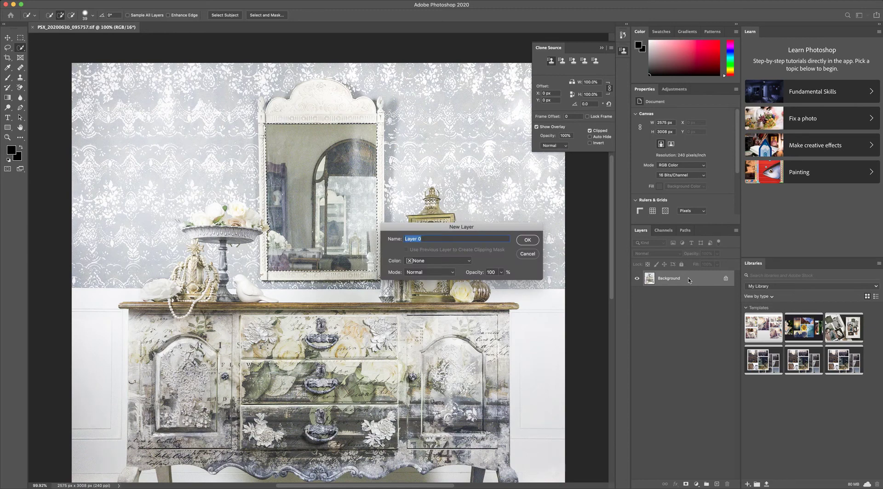
left_click(526, 240)
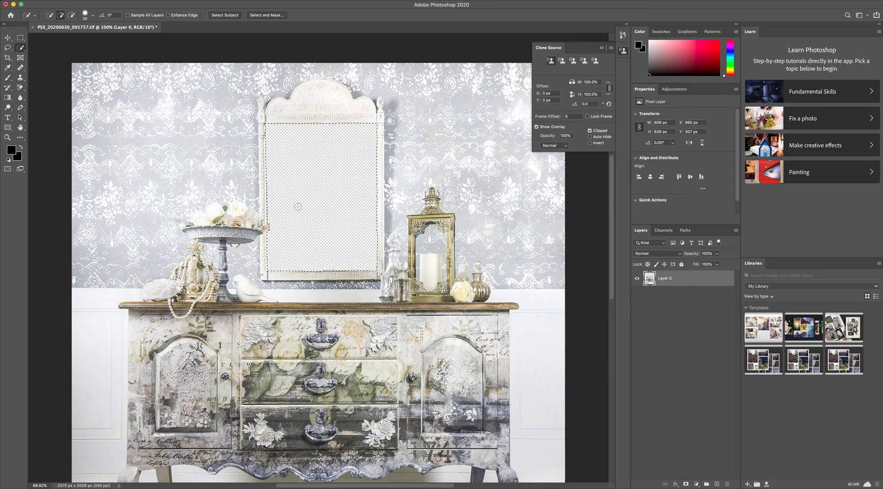
left_click(7, 38)
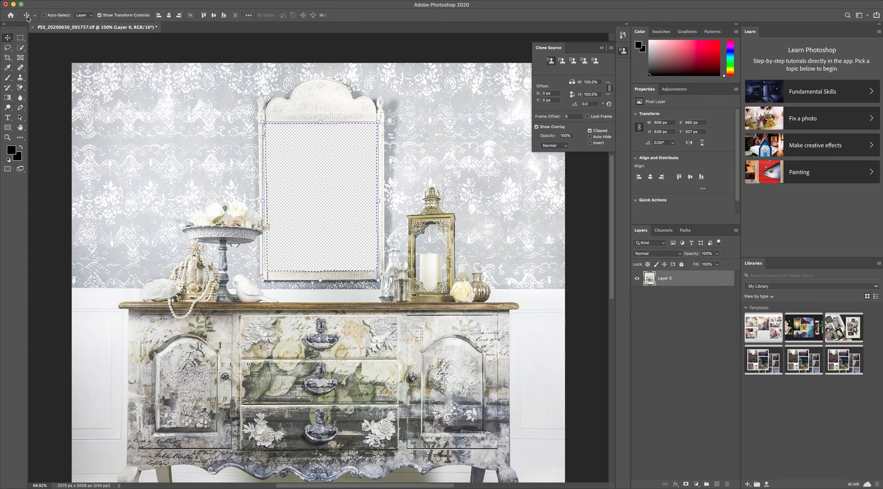
left_click(37, 0)
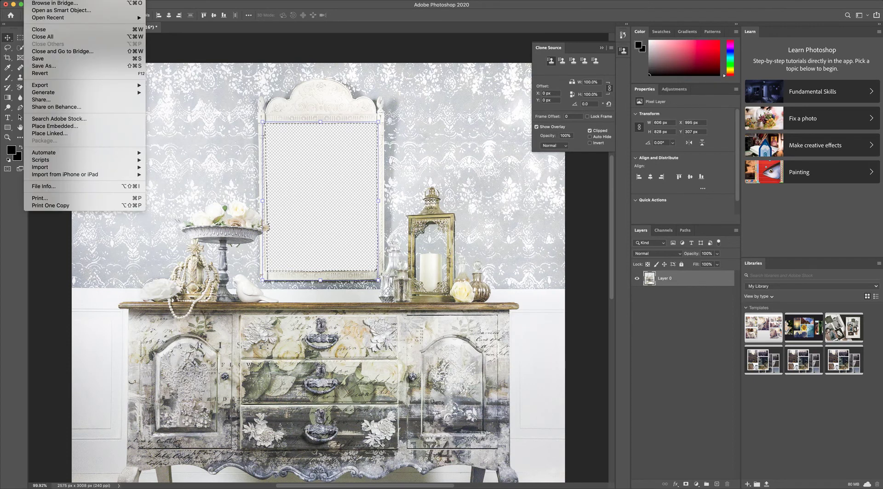
Place shutterstock_1415518925.jpg from Recents as an embedded layer via Place Embedded
left_click(68, 126)
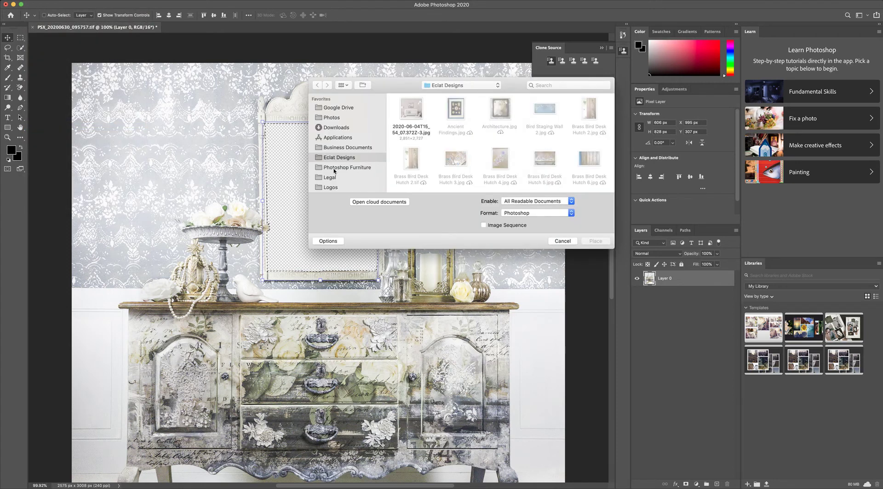
scroll(341, 170, "down", 3)
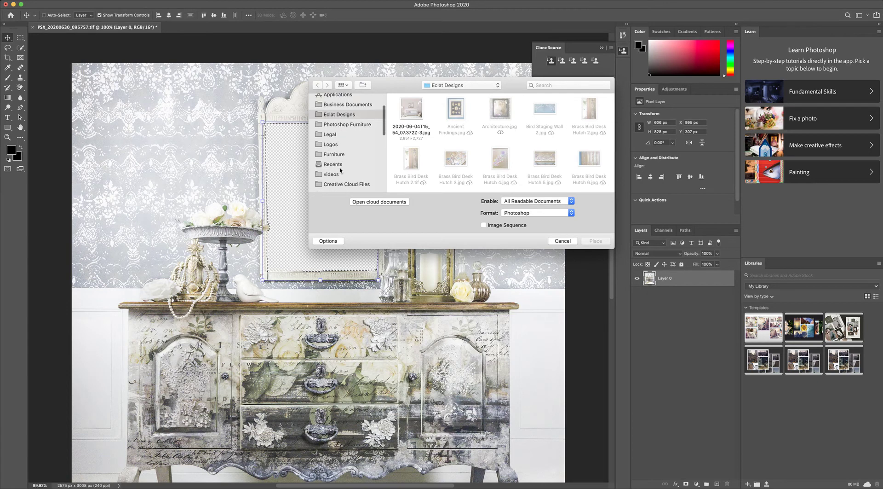
left_click(340, 164)
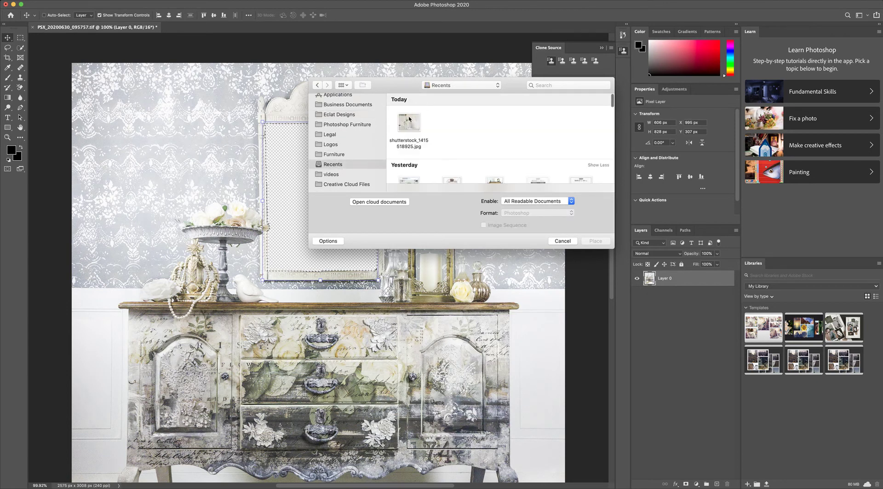
double_click(409, 122)
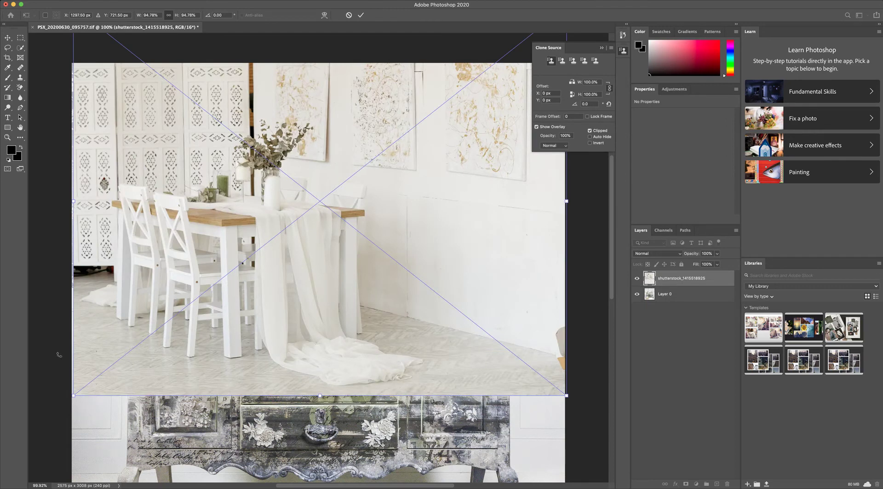
Scale the dining-room photo to about 57.87%, move it over the mirror, and commit
left_click_drag(74, 394, 292, 308)
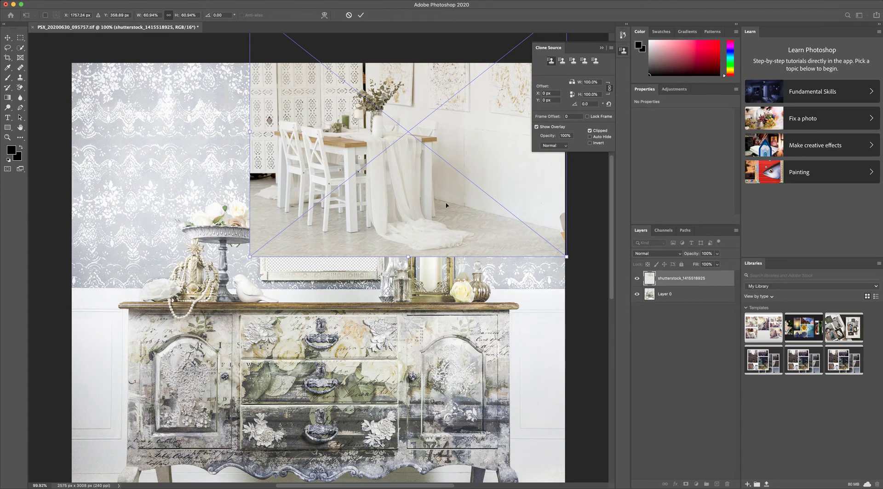
left_click_drag(443, 243, 423, 320)
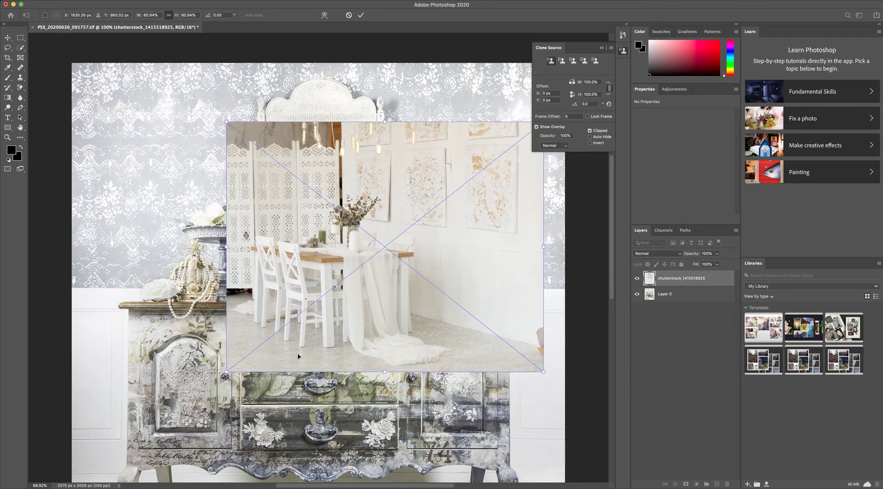
left_click_drag(225, 372, 244, 357)
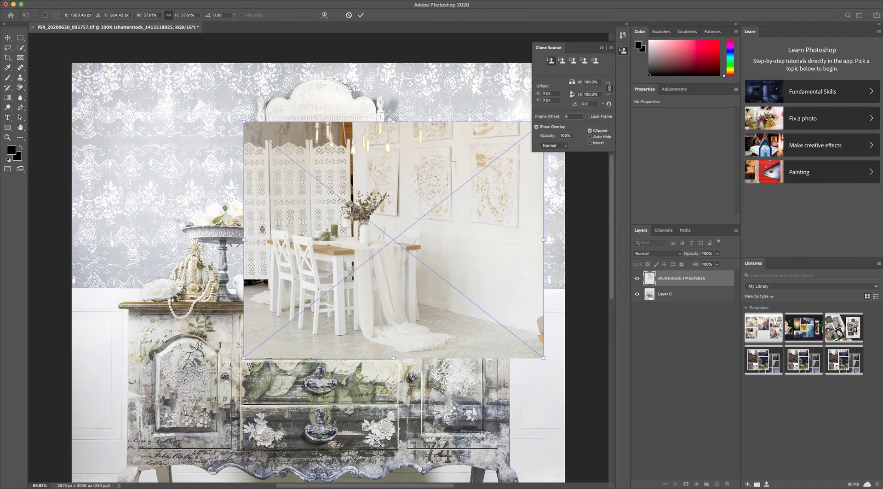
left_click(679, 298)
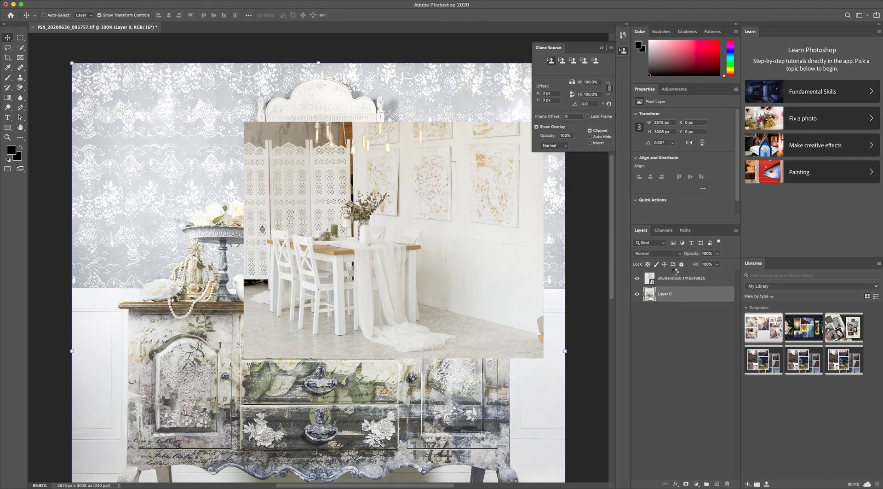
Move Layer 0 above the shutterstock layer, then reposition the room photo behind the mirror opening
left_click_drag(675, 271, 675, 272)
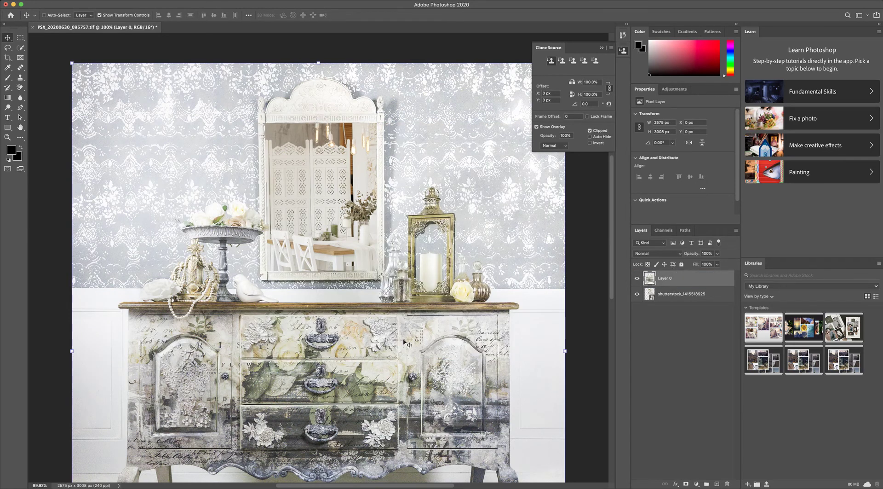
left_click(698, 297)
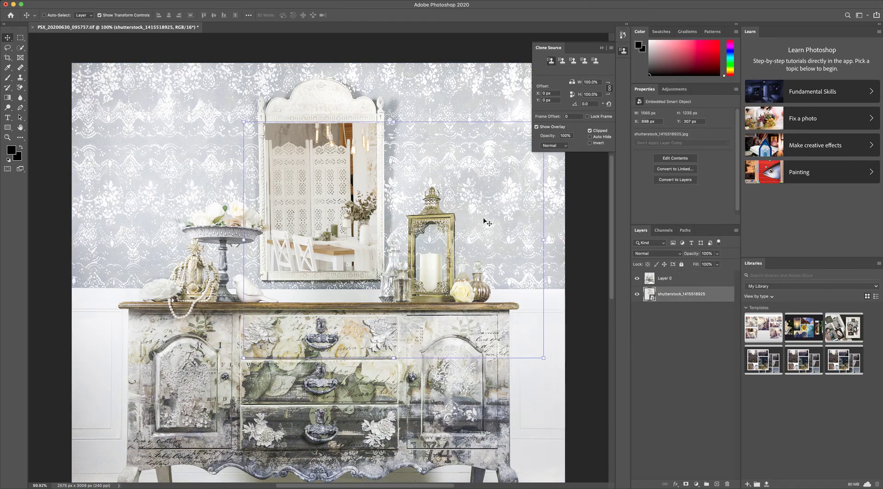
left_click_drag(487, 222, 458, 209)
Rescale the room photo to 52.62%, shift it down-right, commit, and fit the view on screen
left_click_drag(518, 348, 491, 327)
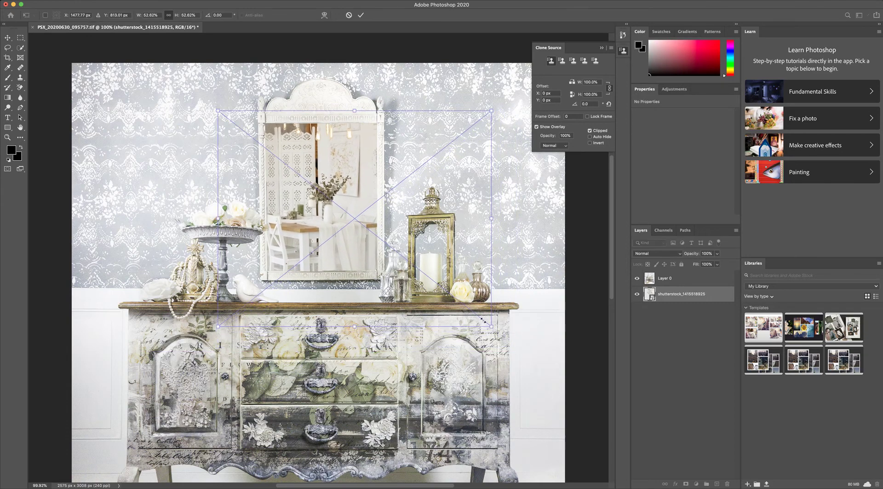
left_click_drag(468, 264, 477, 277)
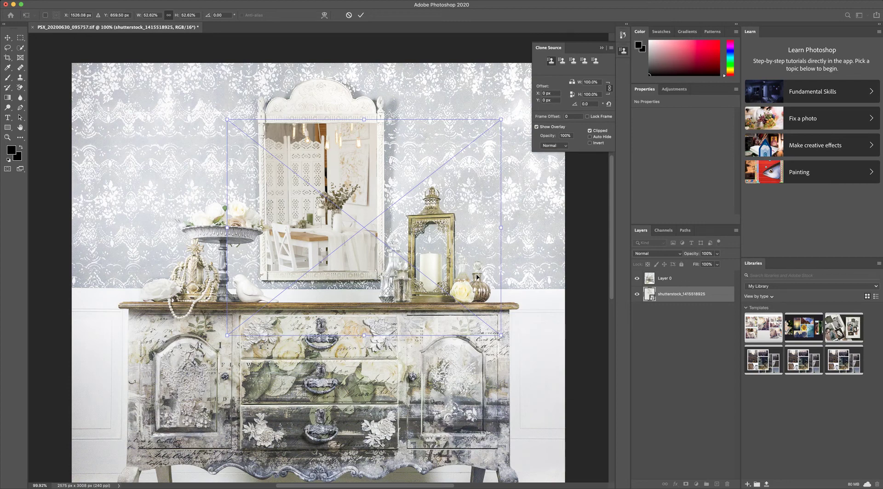
key("Return")
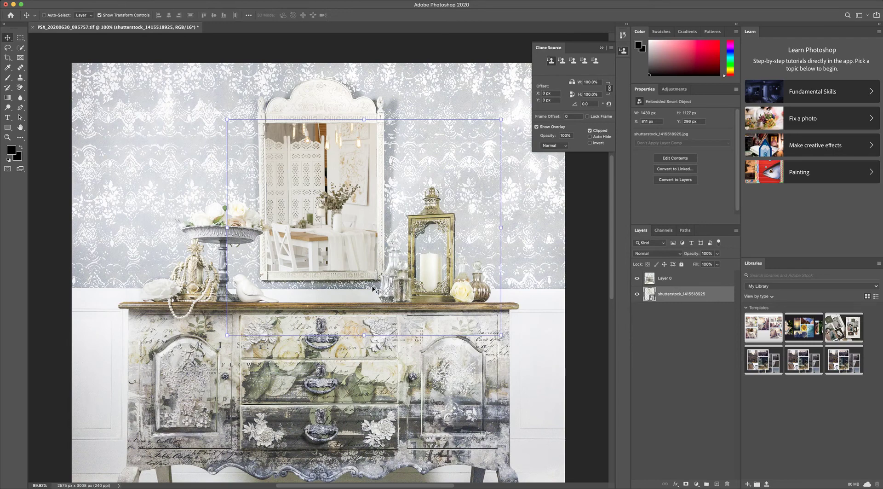
key("super+0")
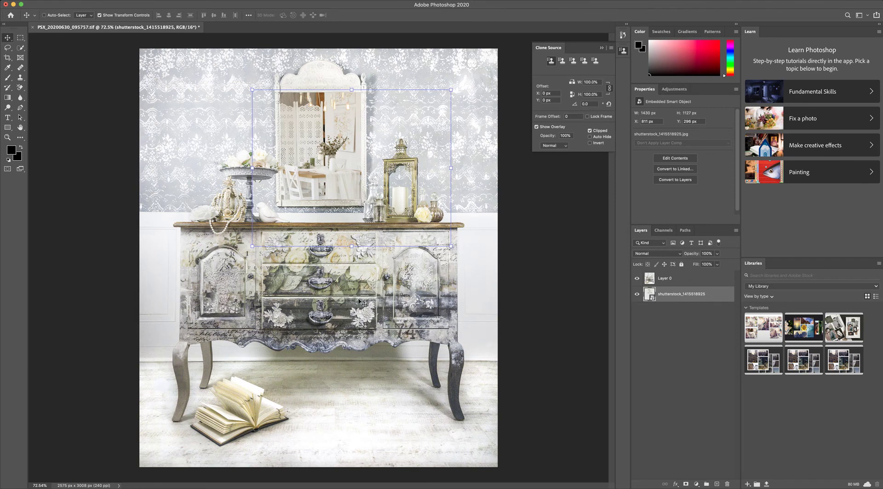